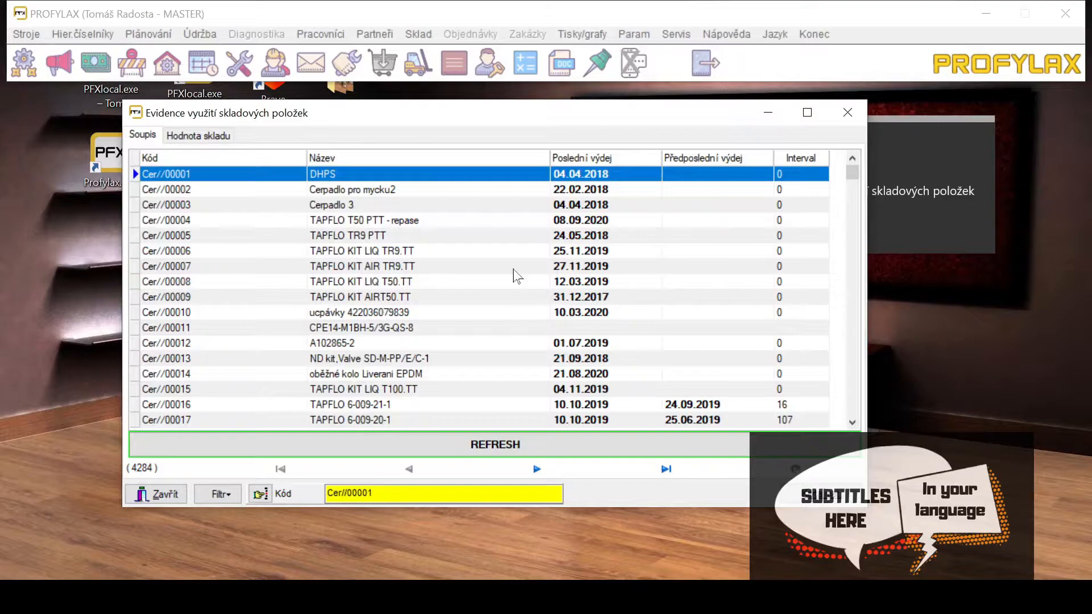
Enlarge the stock item usage overview, show the stock value by category and recalculate it.
{"action": "left_click", "coordinate": [807, 113]}
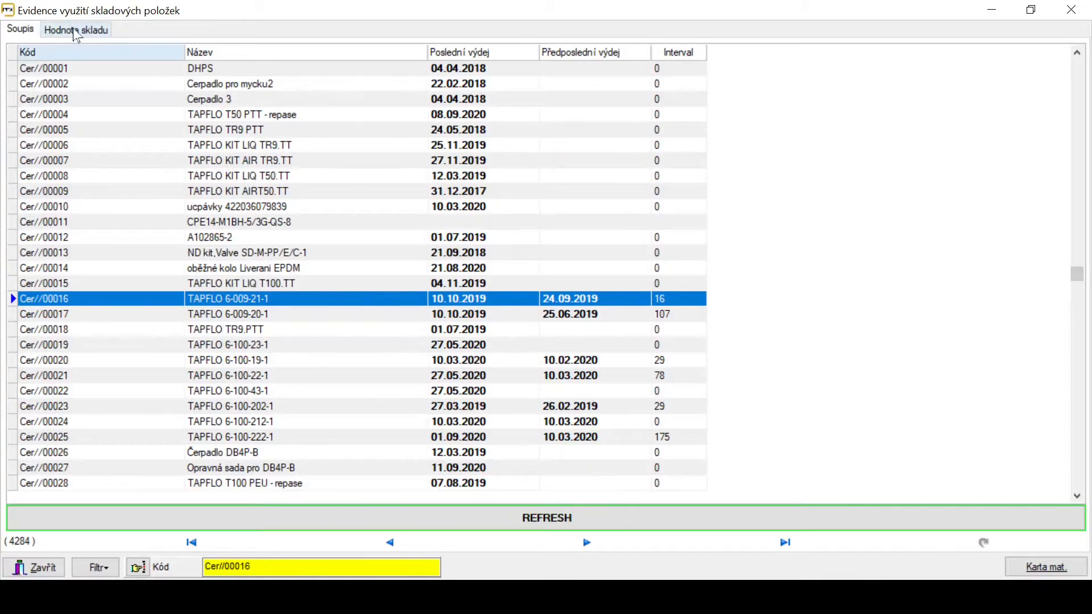
{"action": "left_click", "coordinate": [57, 32]}
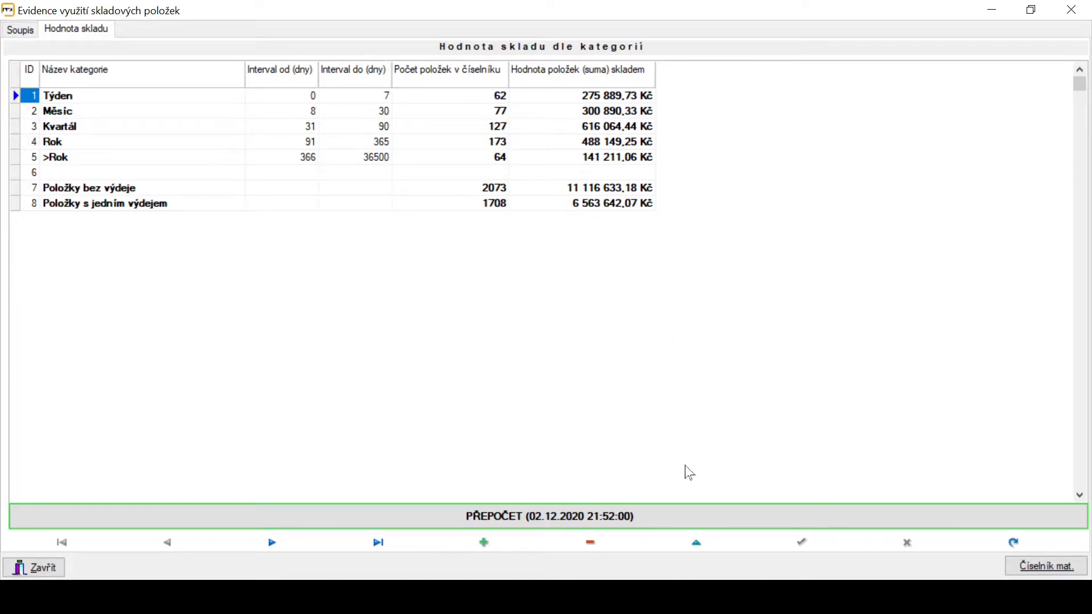
{"action": "left_click", "coordinate": [668, 515]}
View the list of materials in the Týden category alongside the category intervals, and close it.
{"action": "left_click", "coordinate": [98, 96]}
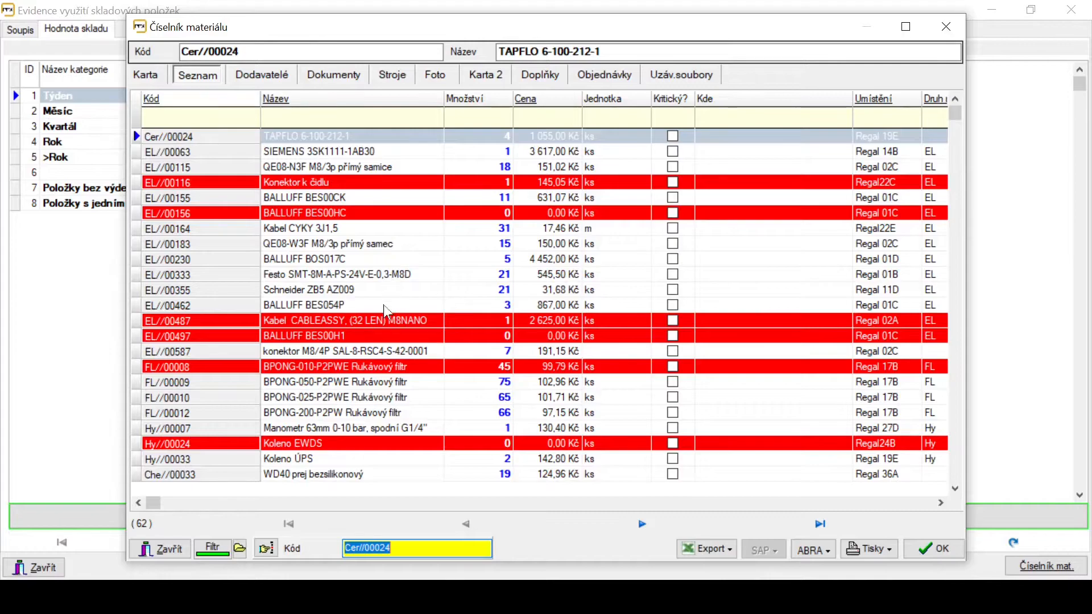
{"action": "left_click_drag", "start_coordinate": [441, 38], "coordinate": [403, 193]}
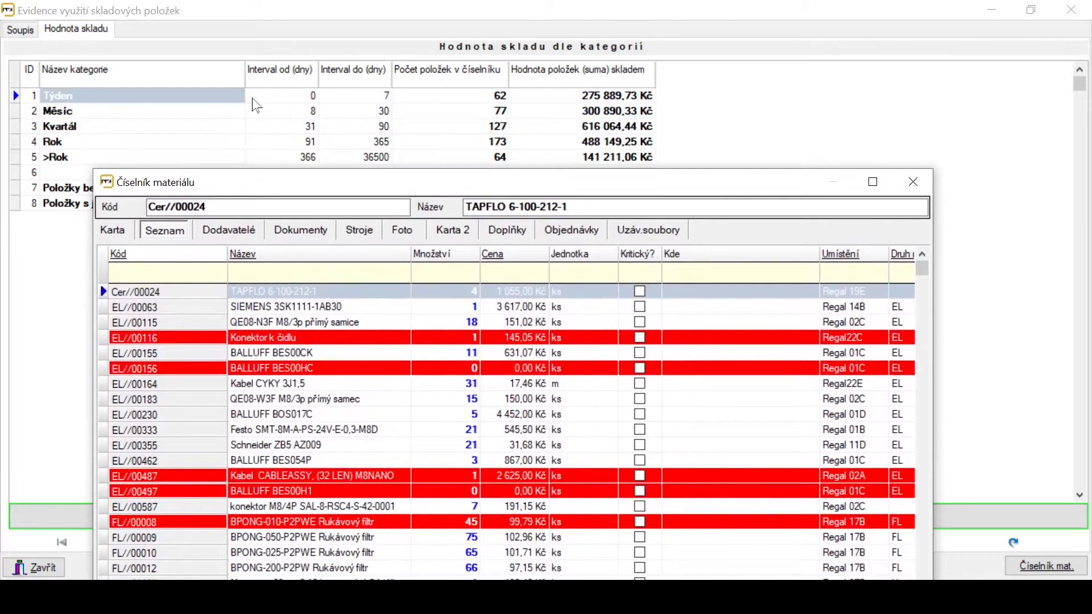
{"action": "left_click_drag", "start_coordinate": [480, 190], "coordinate": [526, 23]}
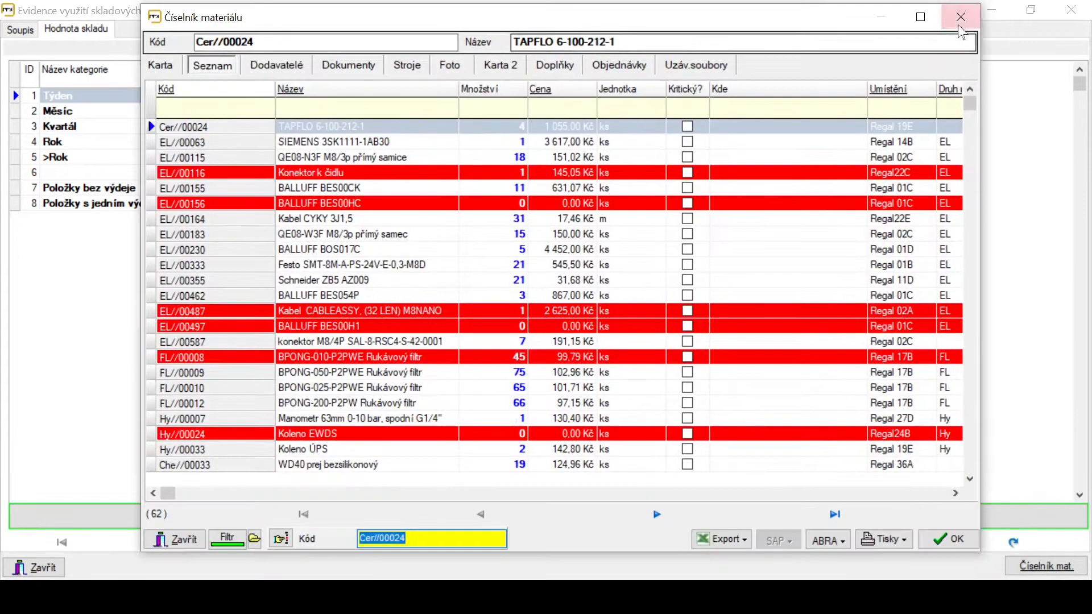
{"action": "left_click", "coordinate": [959, 17]}
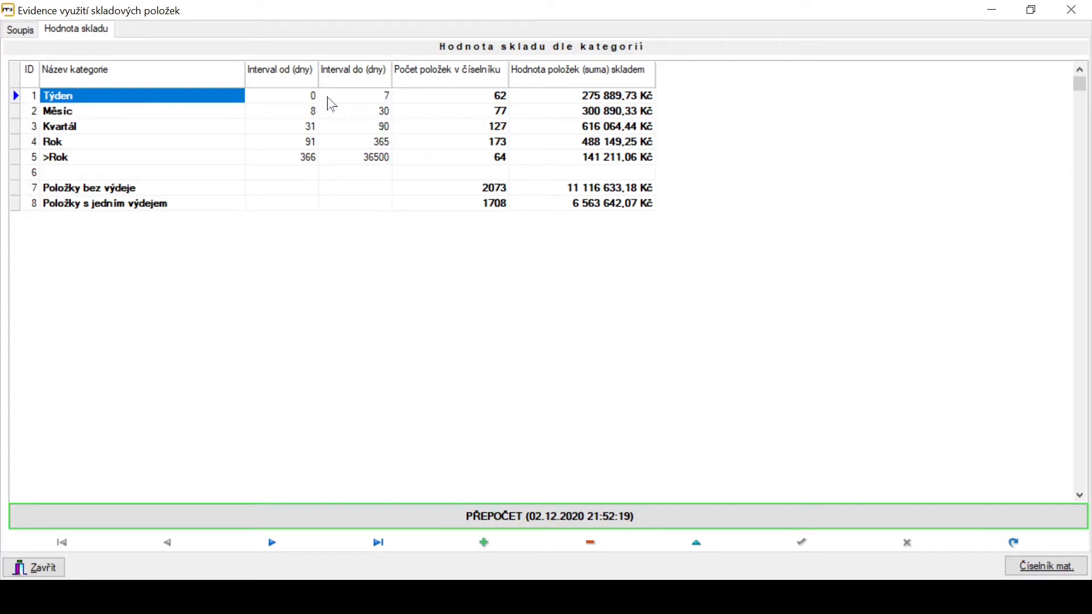
Reopen the Týden material list and examine the stock movements on the card of SIEMENS 3SK1111-1AB30 (EL//00063).
{"action": "double_click", "coordinate": [154, 103]}
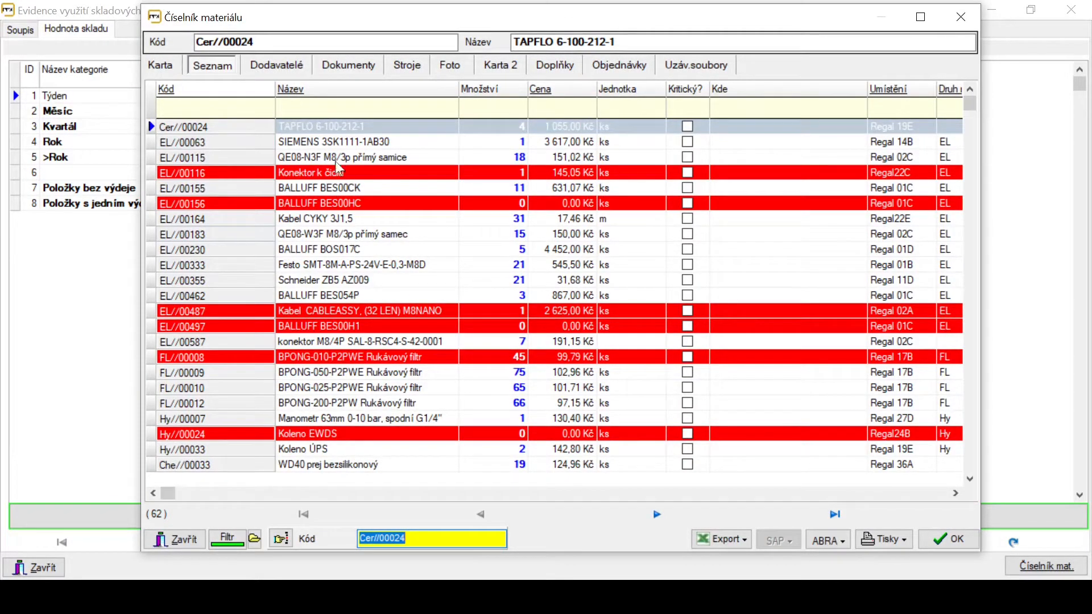
{"action": "left_click", "coordinate": [319, 145]}
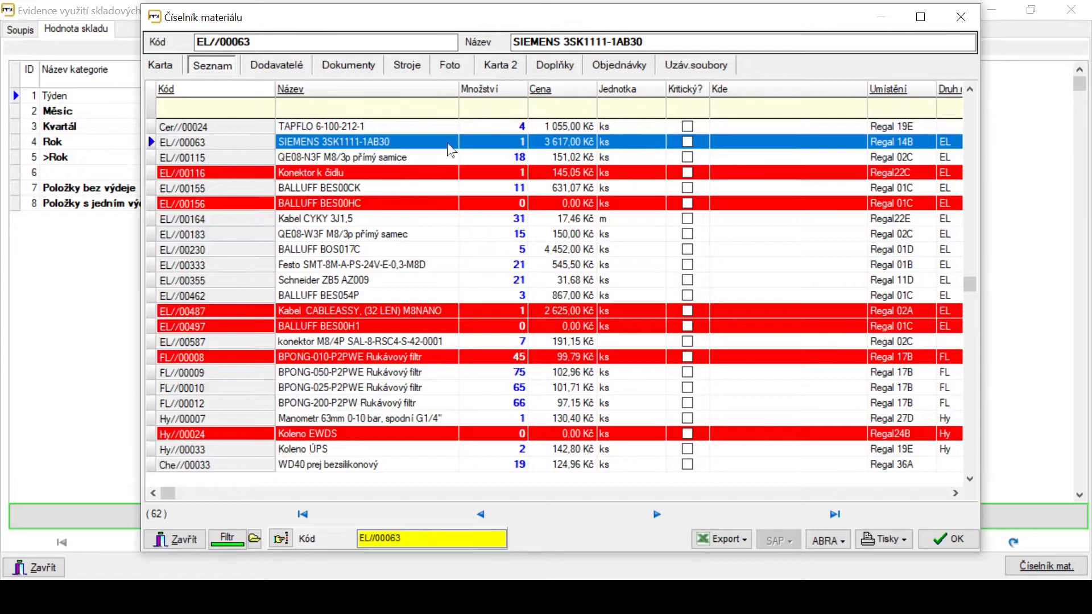
{"action": "left_click", "coordinate": [163, 67]}
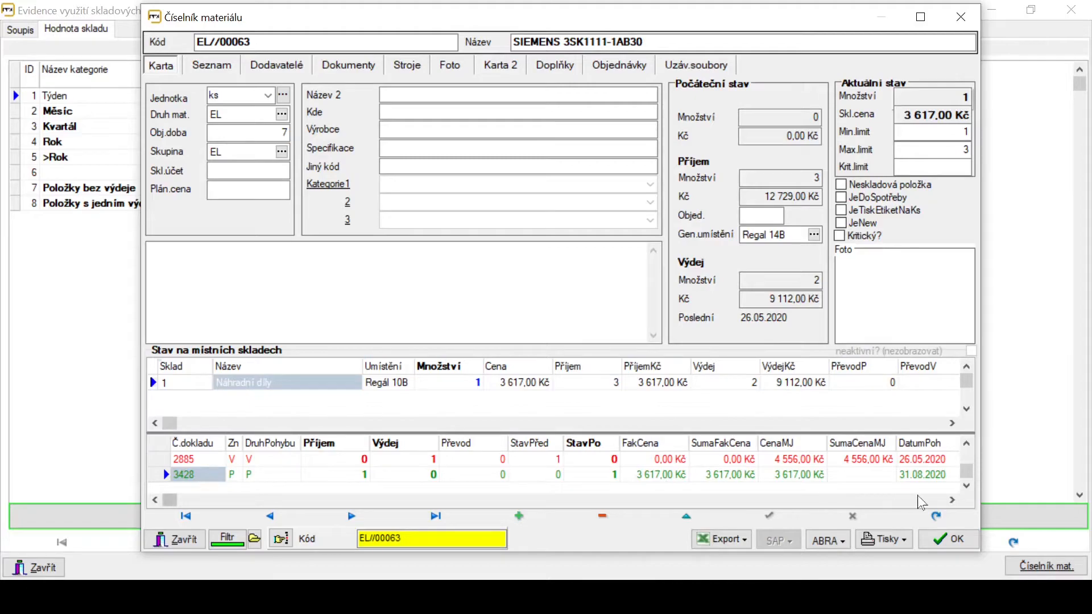
{"action": "left_click", "coordinate": [968, 444]}
{"action": "left_click", "coordinate": [967, 444]}
{"action": "left_click", "coordinate": [967, 486]}
{"action": "left_click", "coordinate": [967, 485]}
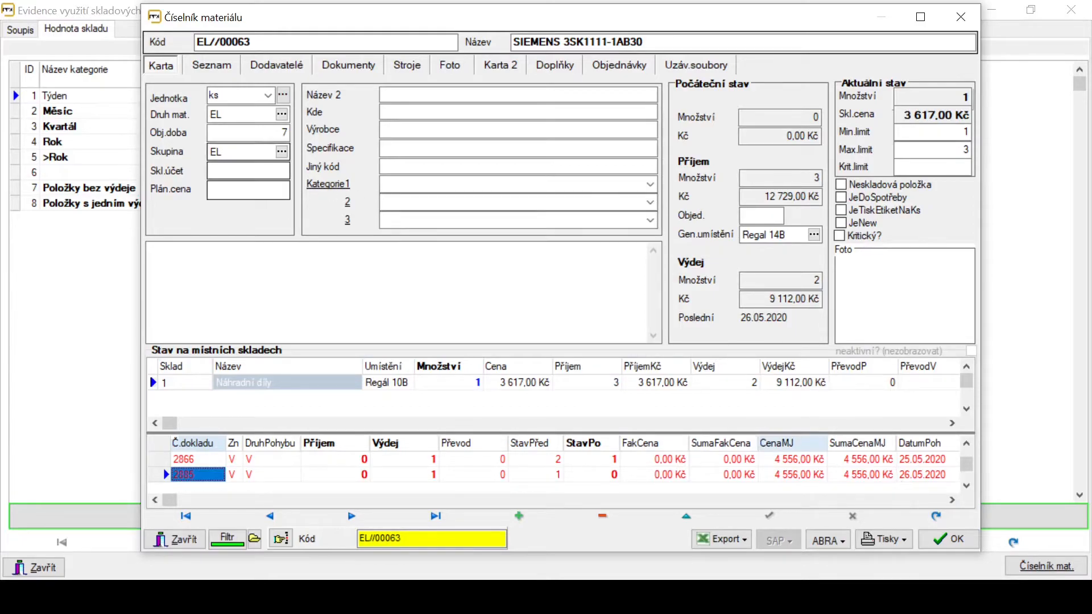
In the material list, place the Posl.výdej column before Kde, sort by it in descending order, and review the list to its end.
{"action": "left_click", "coordinate": [205, 65]}
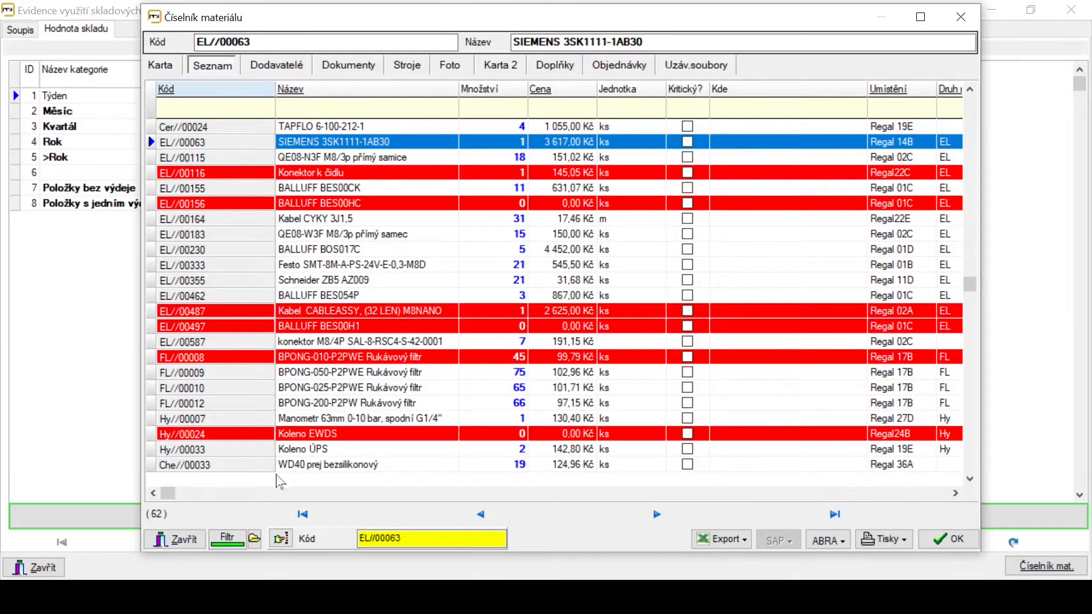
{"action": "left_click_drag", "start_coordinate": [169, 494], "coordinate": [797, 493]}
{"action": "left_click", "coordinate": [955, 494]}
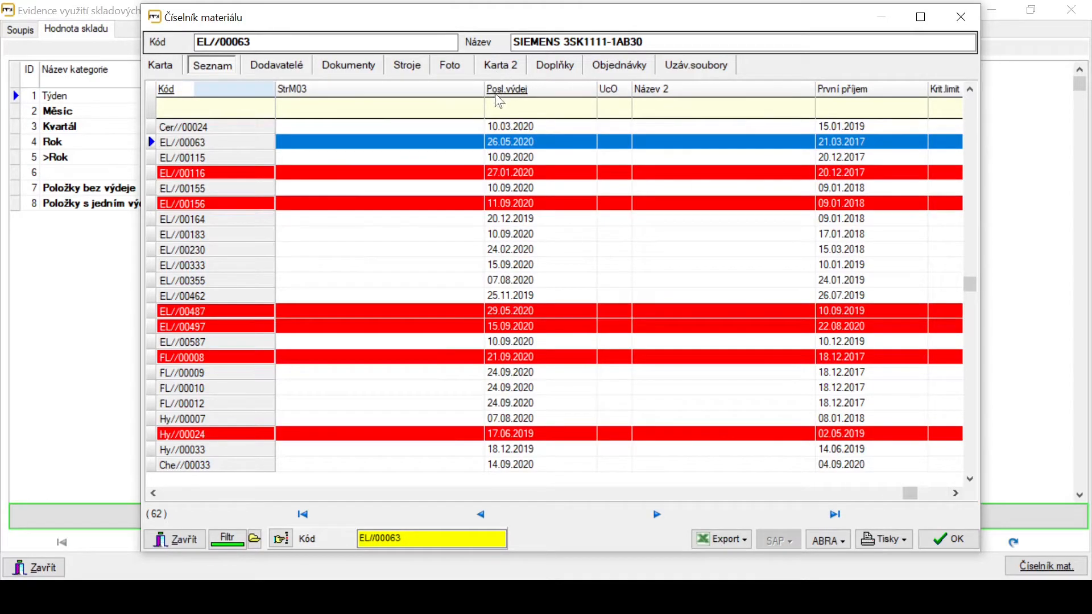
{"action": "scroll", "coordinate": [473, 96], "scroll_direction": "left", "scroll_amount": 15}
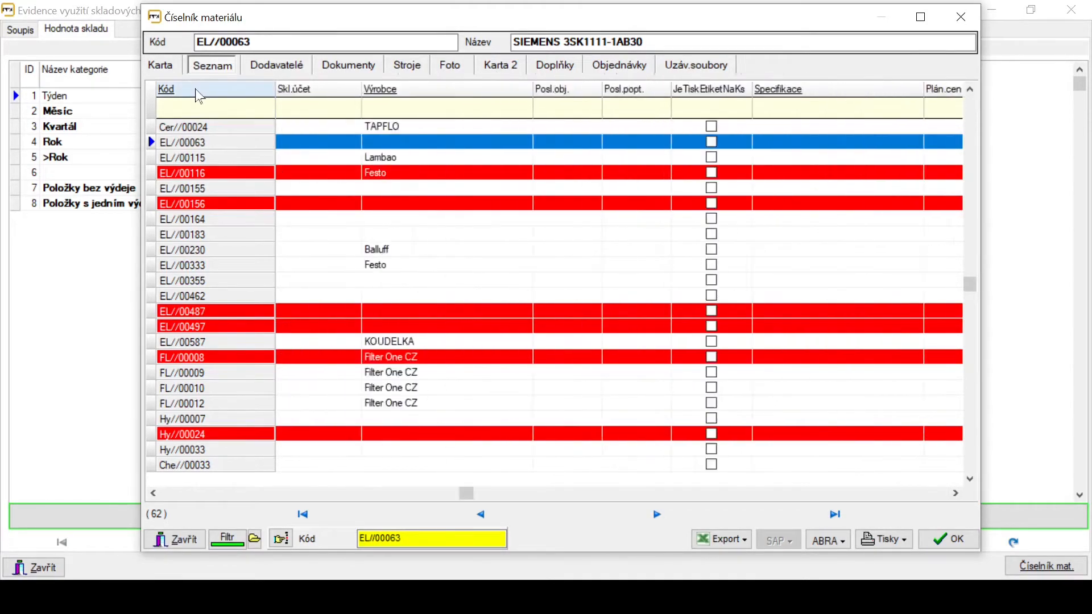
{"action": "scroll", "coordinate": [196, 95], "scroll_direction": "left", "scroll_amount": 2}
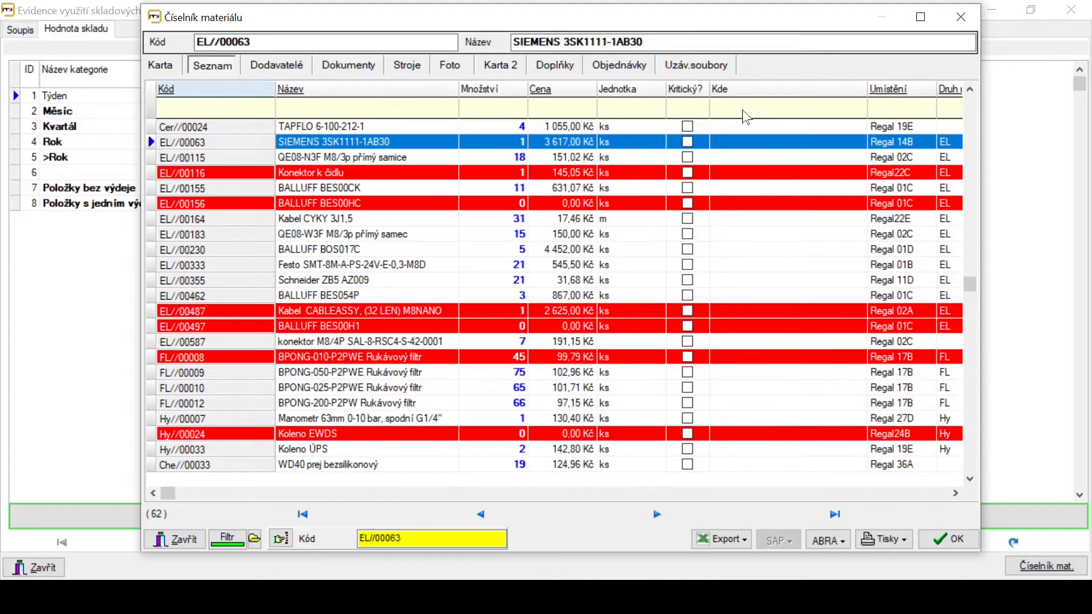
{"action": "left_click", "coordinate": [757, 92]}
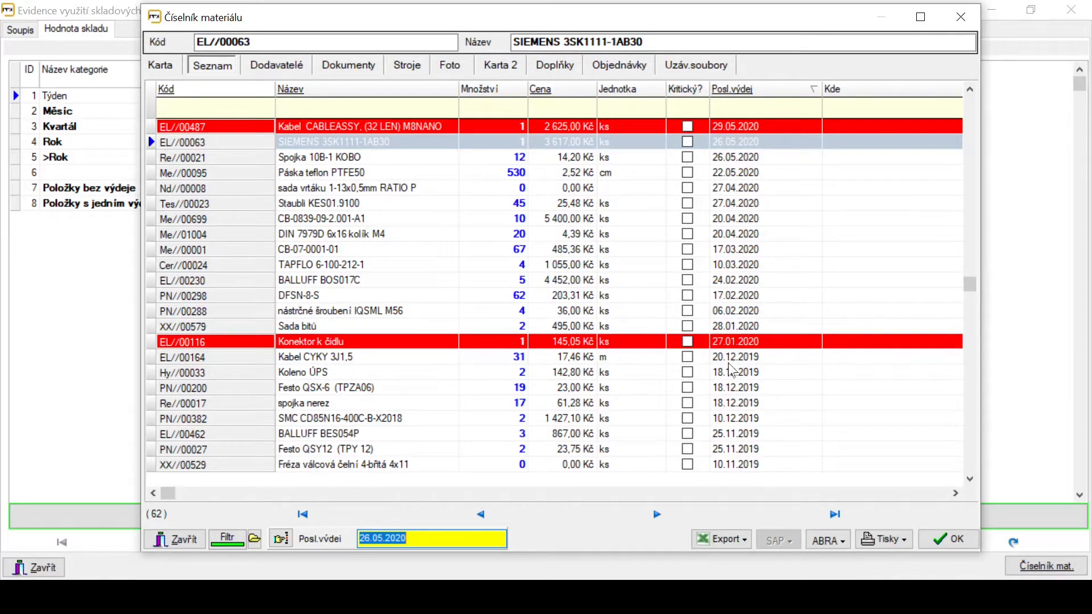
{"action": "left_click", "coordinate": [974, 462]}
{"action": "left_click", "coordinate": [974, 462]}
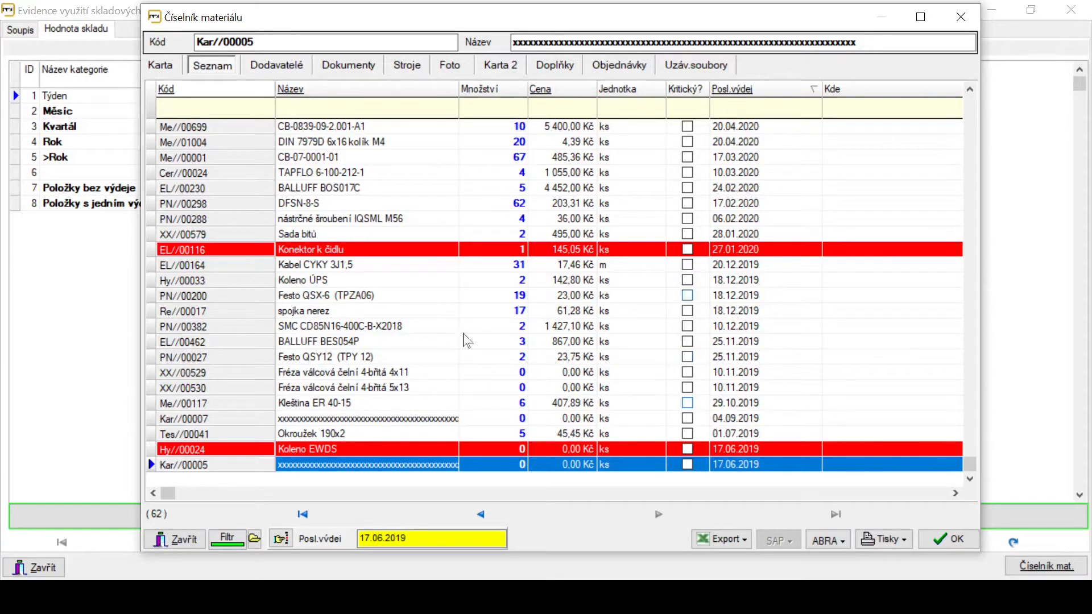
{"action": "left_click", "coordinate": [961, 16]}
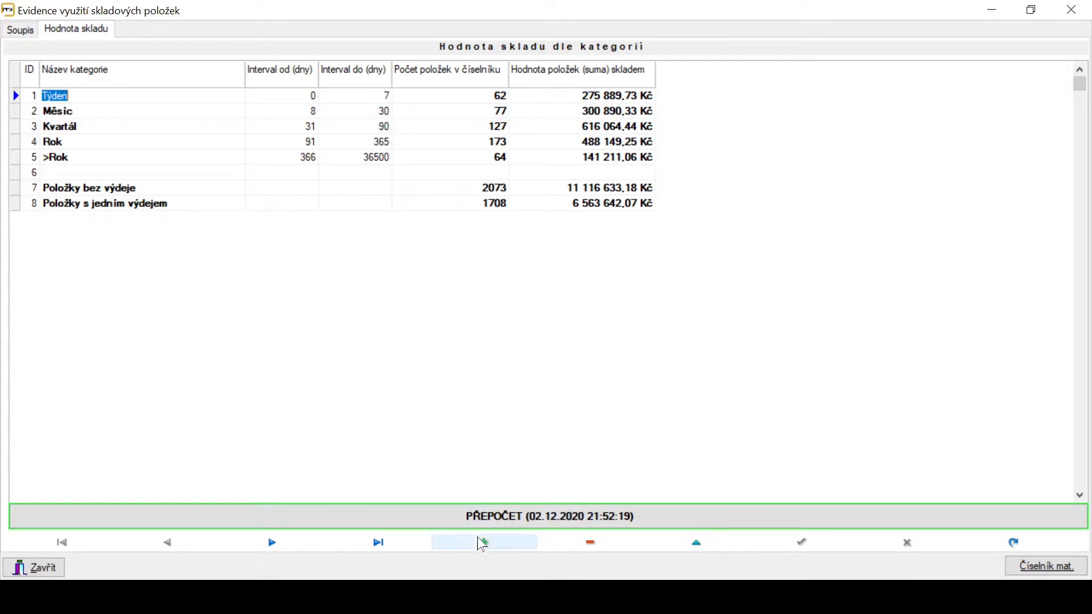
Add and save a new category Den with ID 9 and an interval from 0 to 1 day.
{"action": "left_click", "coordinate": [517, 549]}
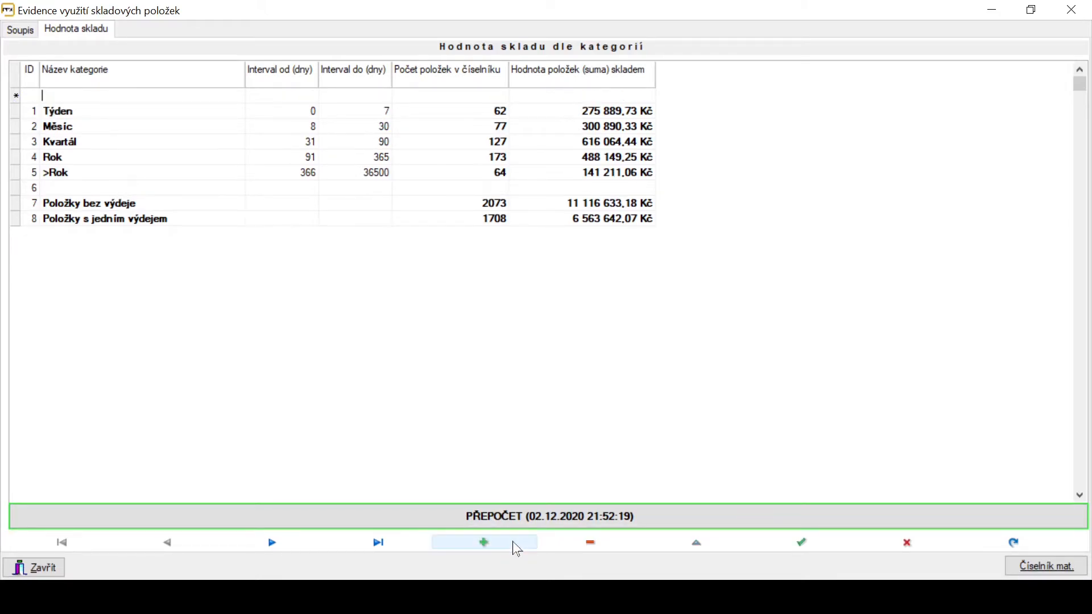
{"action": "left_click", "coordinate": [37, 97]}
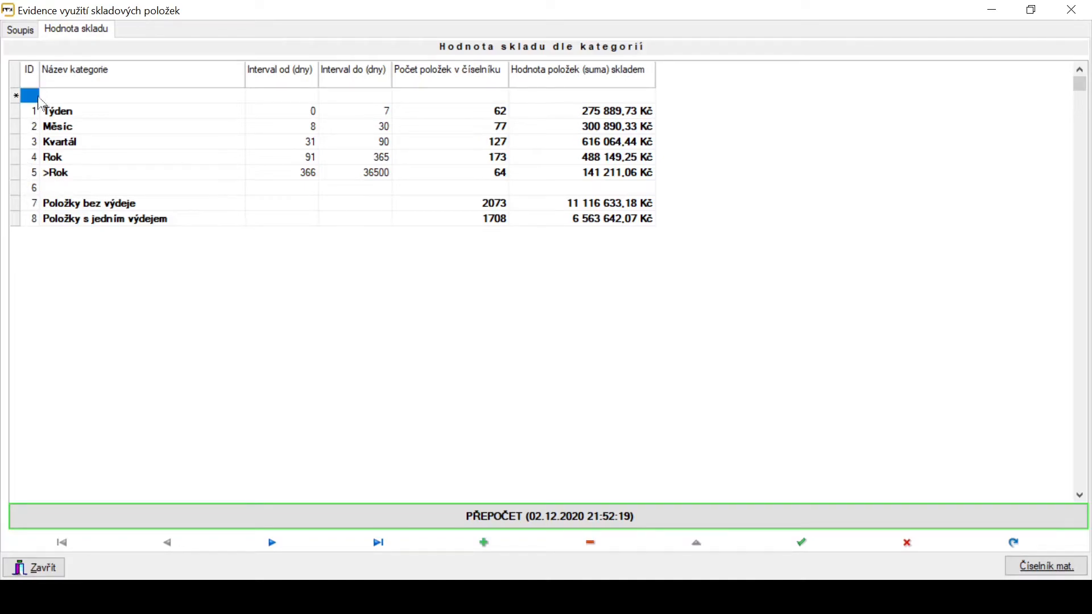
{"action": "type", "text": "9"}
{"action": "key", "text": "Tab"}
{"action": "type", "text": "D"}
{"action": "left_click", "coordinate": [281, 100]}
{"action": "type", "text": "0"}
{"action": "left_click", "coordinate": [367, 99]}
{"action": "type", "text": "1"}
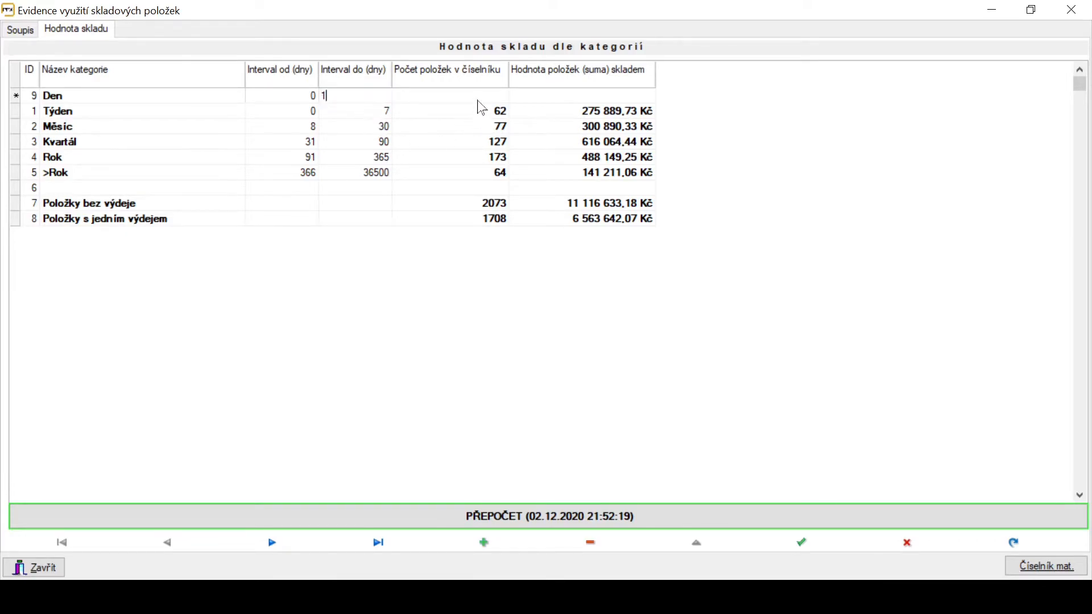
{"action": "left_click", "coordinate": [802, 544]}
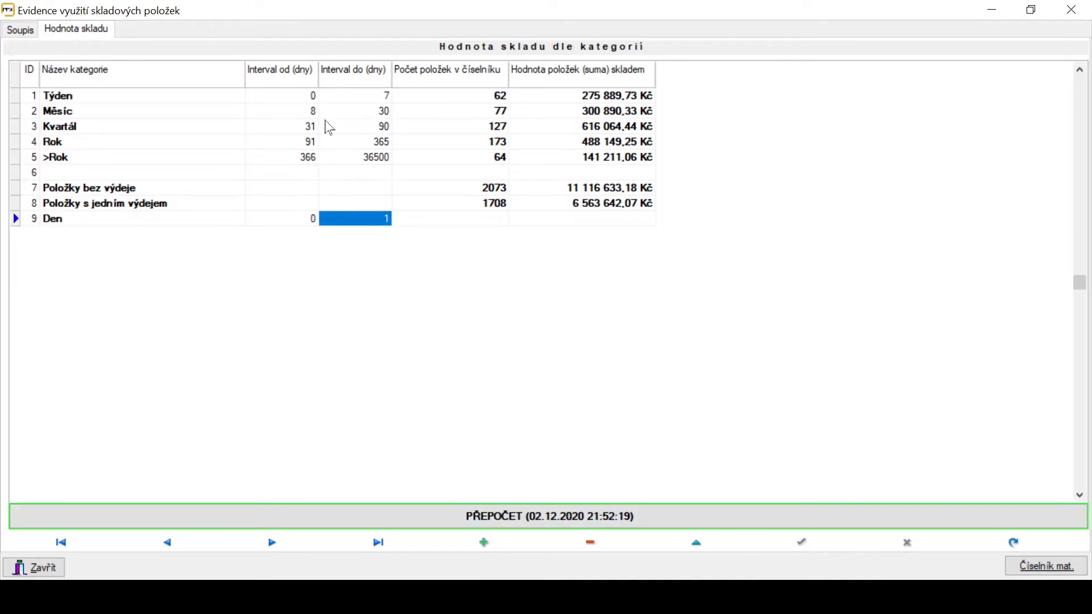
Set the start of the Týden category's interval to 2 days and recalculate the stock value.
{"action": "left_click", "coordinate": [306, 101]}
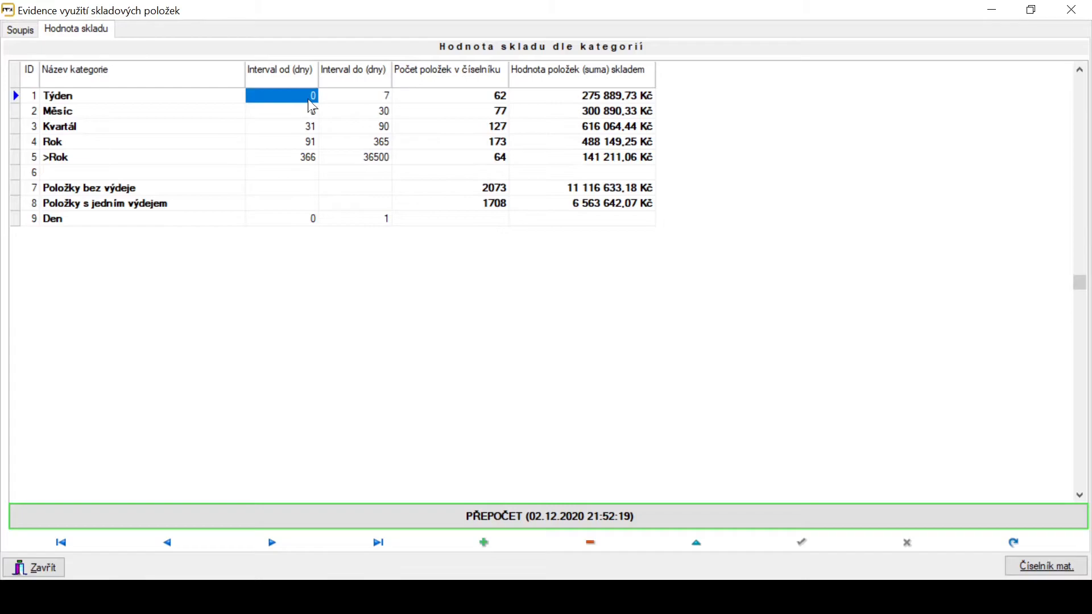
{"action": "type", "text": "2"}
{"action": "key", "text": "Tab"}
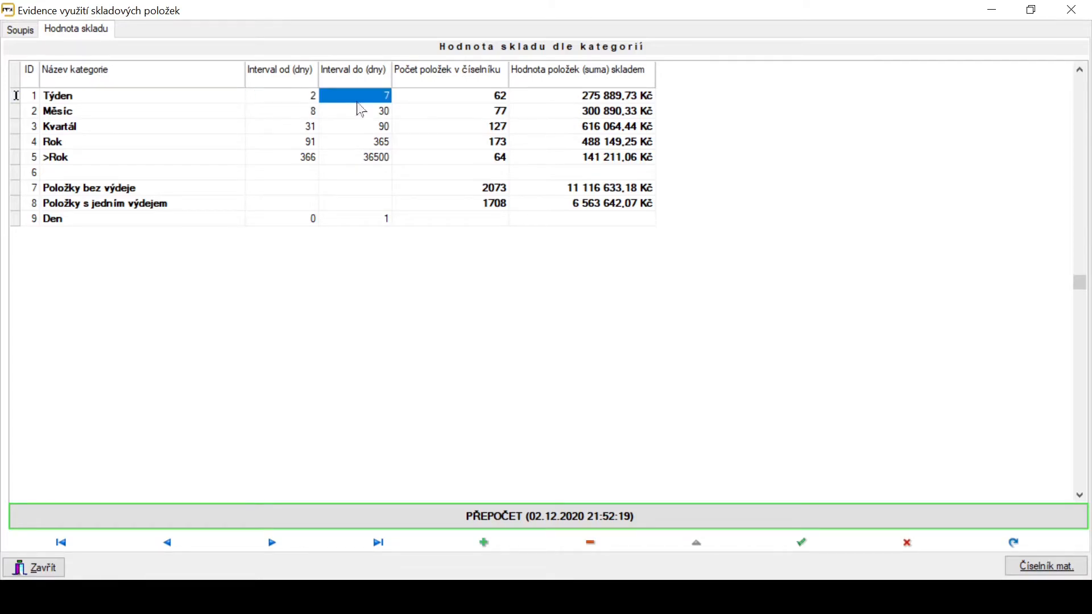
{"action": "left_click", "coordinate": [462, 515]}
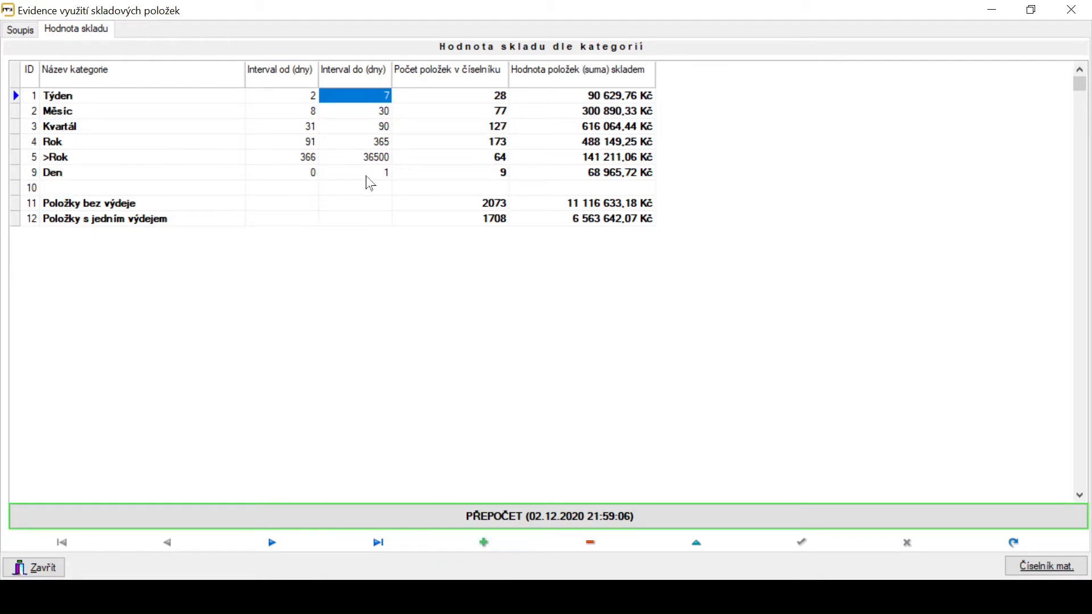
Return to the item list and filter it to items with an issue interval (s intervalem).
{"action": "left_click", "coordinate": [21, 31]}
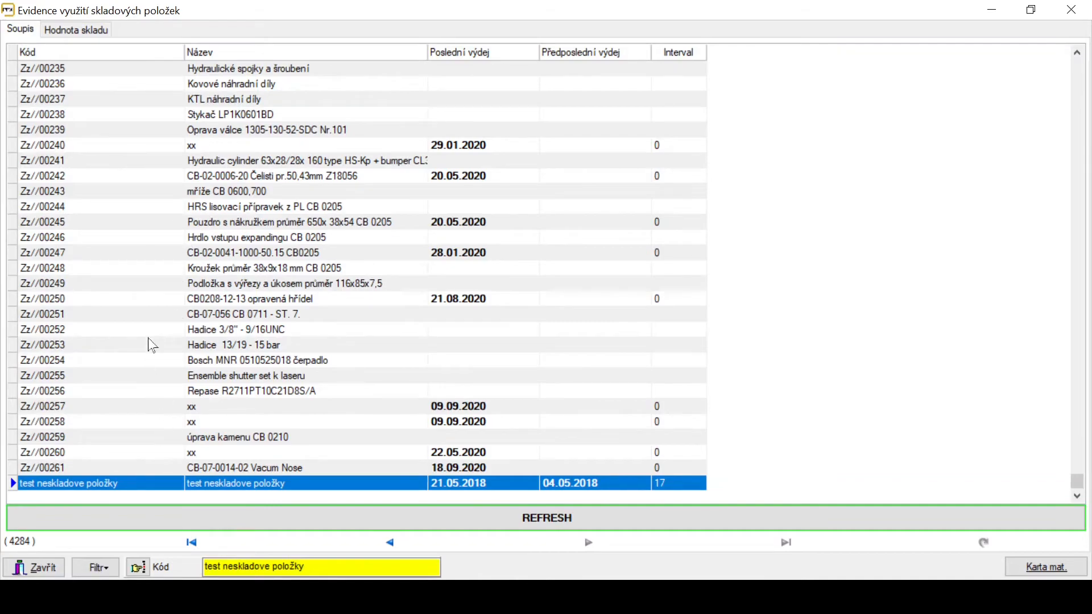
{"action": "left_click", "coordinate": [93, 567]}
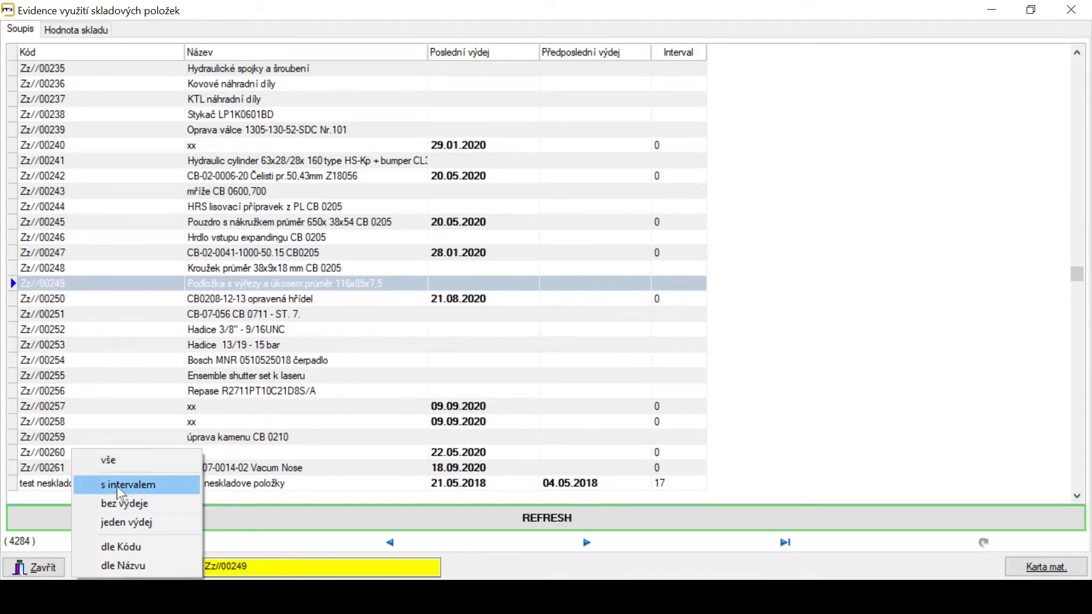
{"action": "left_click", "coordinate": [149, 490]}
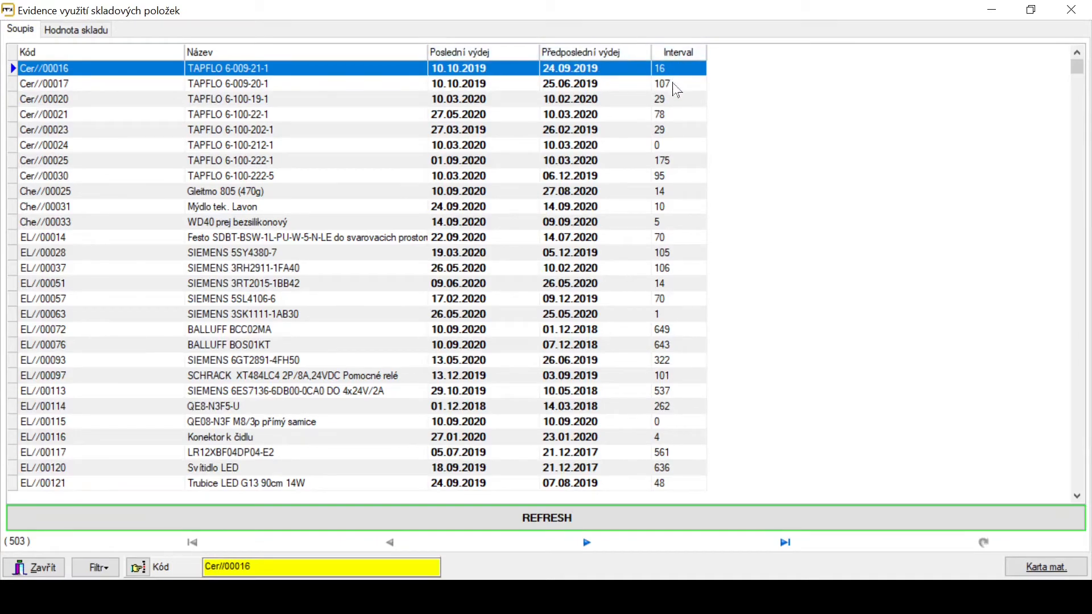
Filter the item list first to items without an issue (bez výdeje) and after that to items with one issue (jeden výdej).
{"action": "left_click", "coordinate": [96, 567]}
{"action": "left_click", "coordinate": [158, 506]}
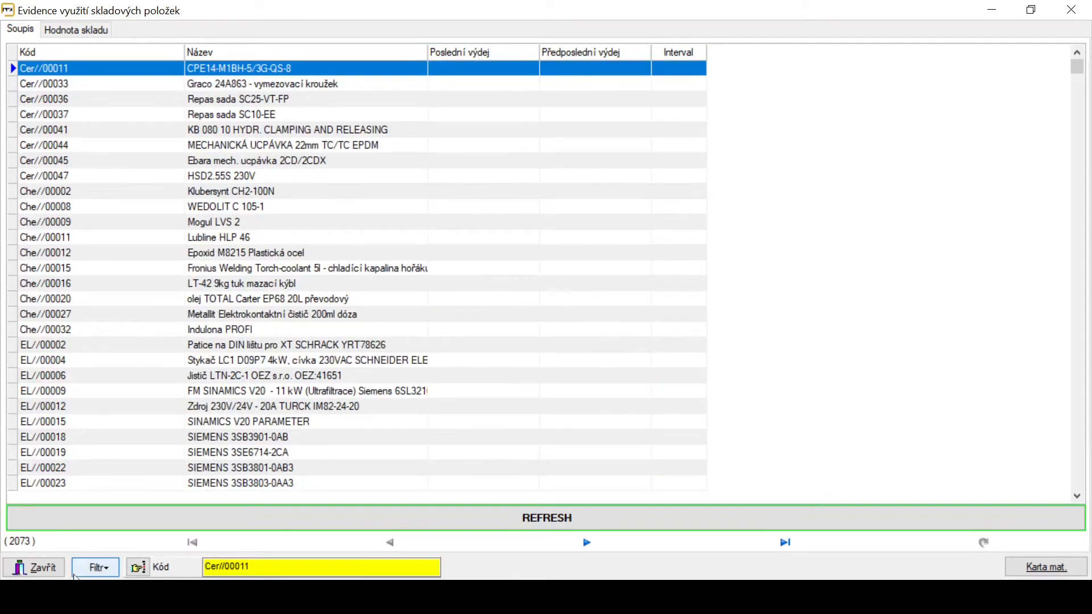
{"action": "left_click", "coordinate": [112, 575]}
{"action": "left_click", "coordinate": [166, 523]}
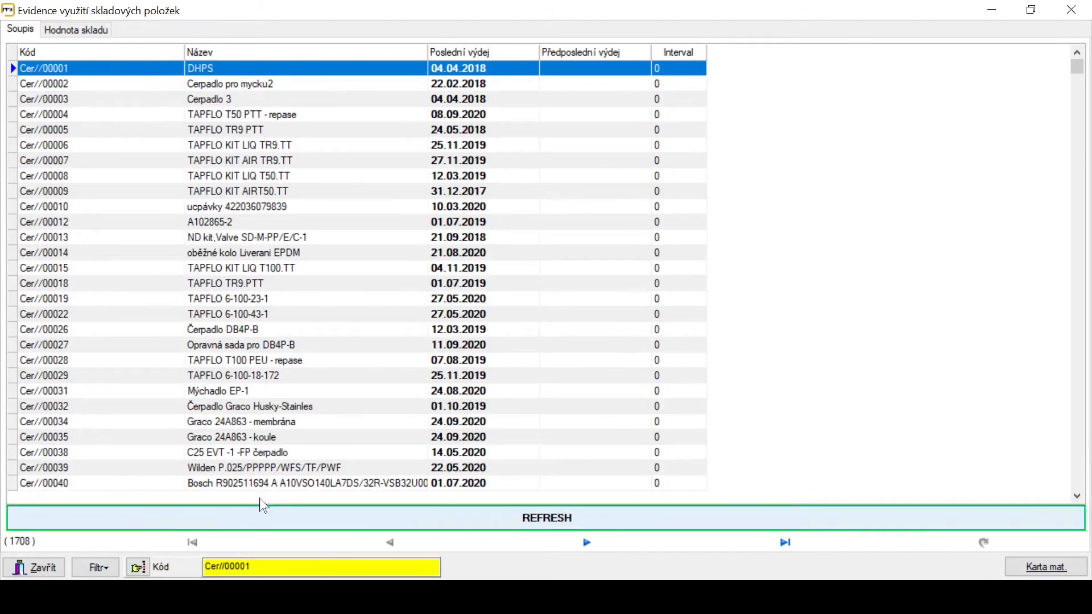
Filter the item list by the exact code Cer//00032.
{"action": "left_click", "coordinate": [99, 568]}
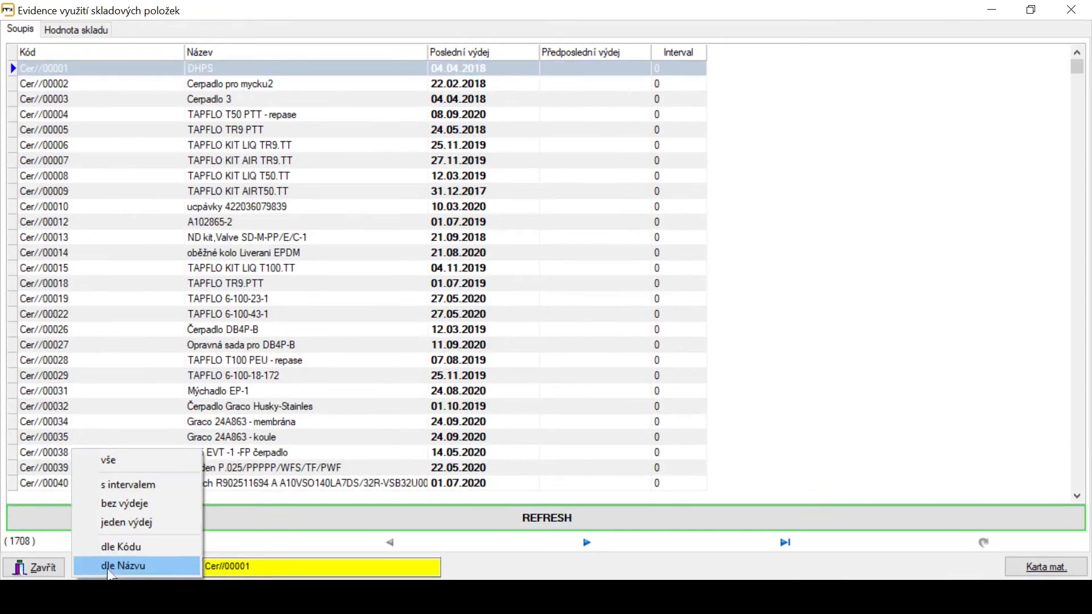
{"action": "left_click", "coordinate": [167, 550]}
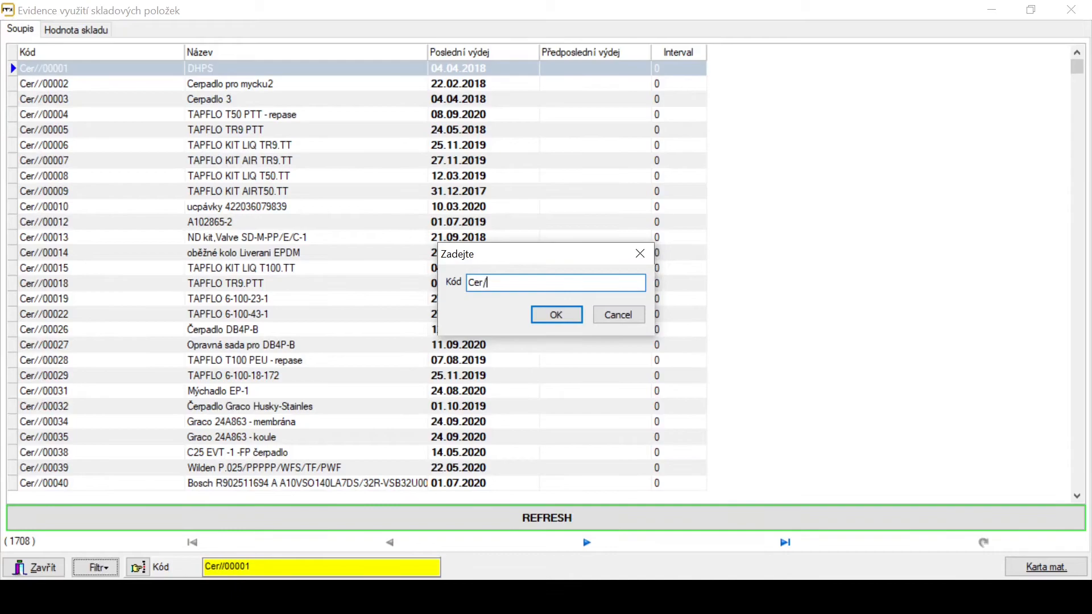
{"action": "key", "text": "Return"}
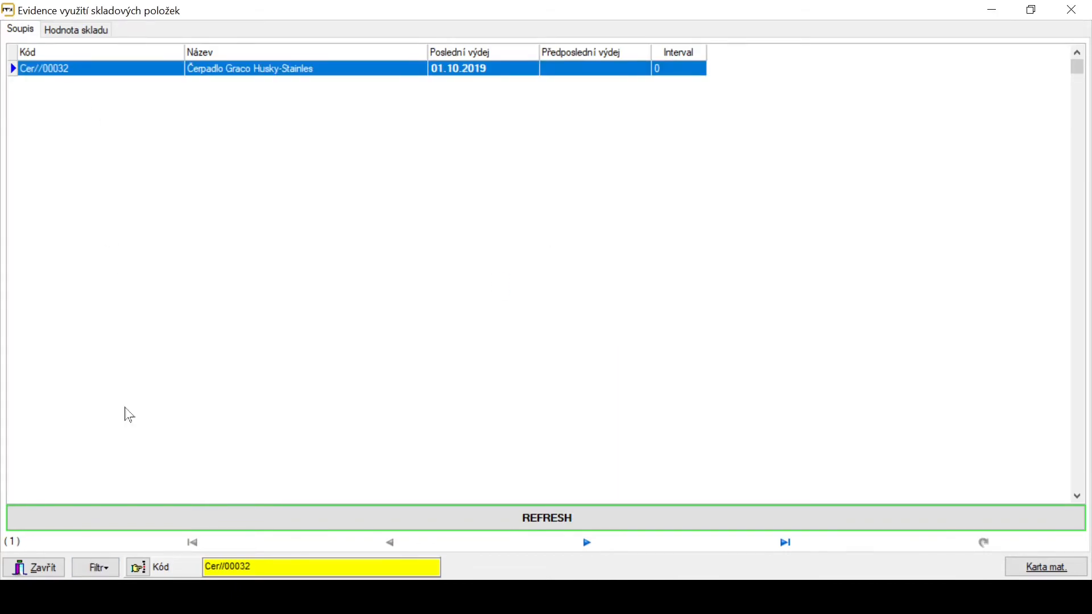
Filter the item list by the code pattern Cer* and view the material card of Cerpadlo 3.
{"action": "left_click", "coordinate": [99, 574]}
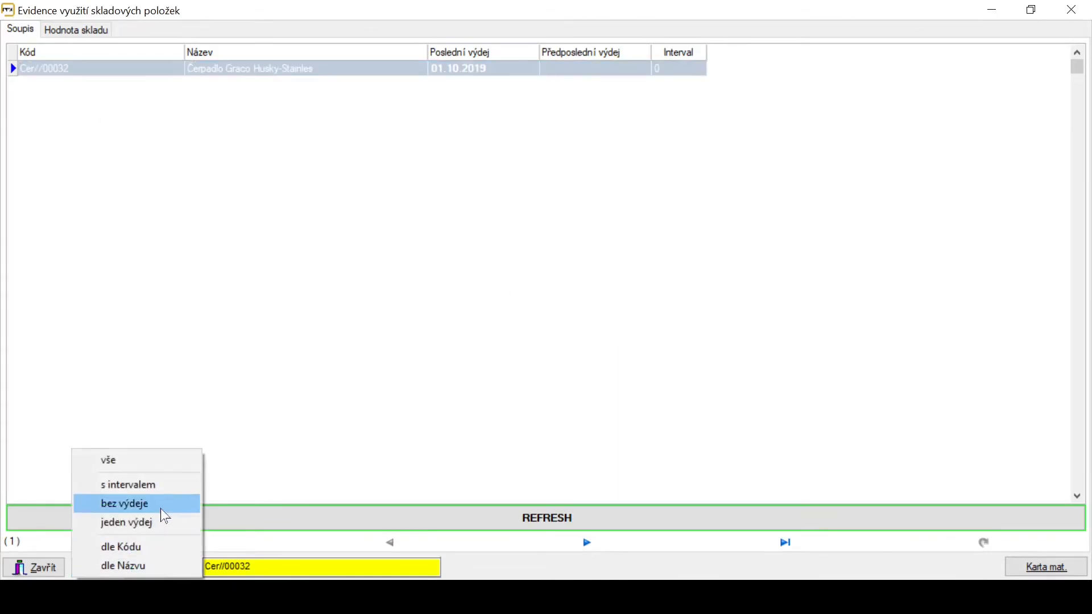
{"action": "left_click", "coordinate": [151, 550]}
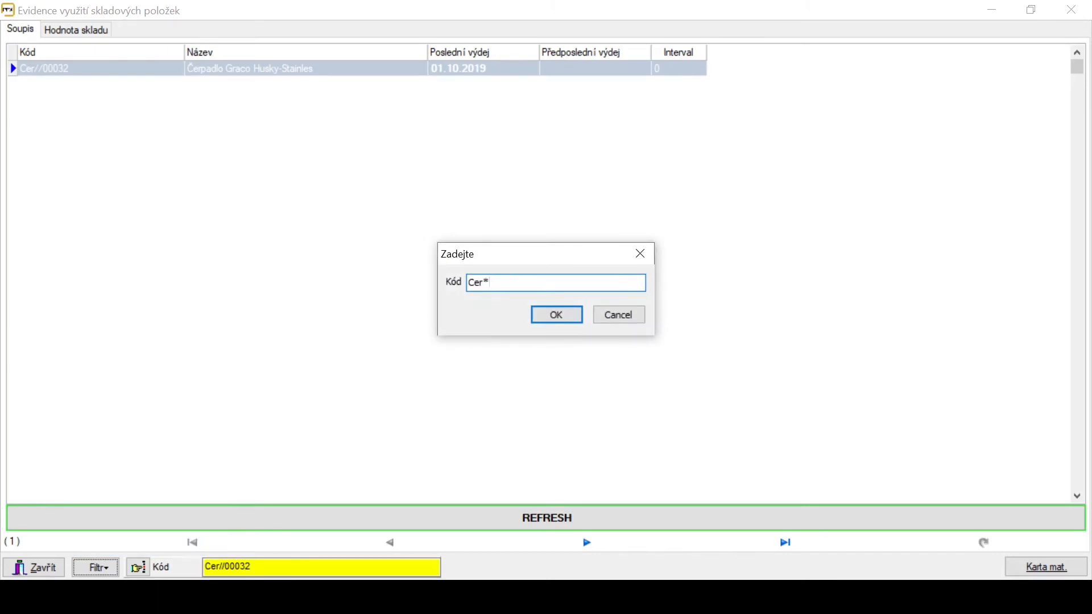
{"action": "key", "text": "Return"}
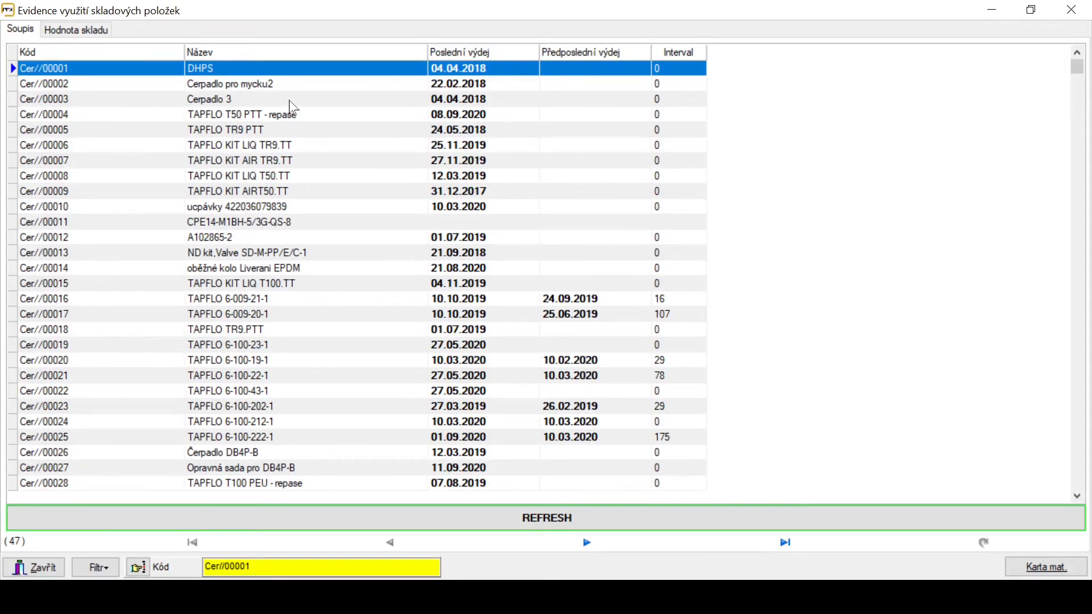
{"action": "double_click", "coordinate": [268, 101]}
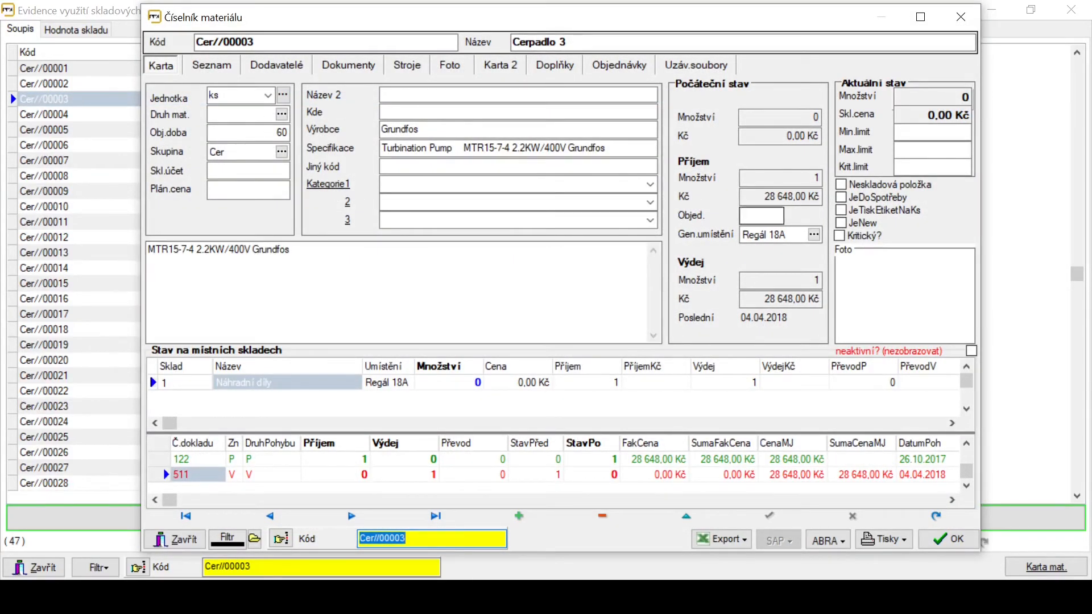
{"action": "left_click", "coordinate": [968, 26]}
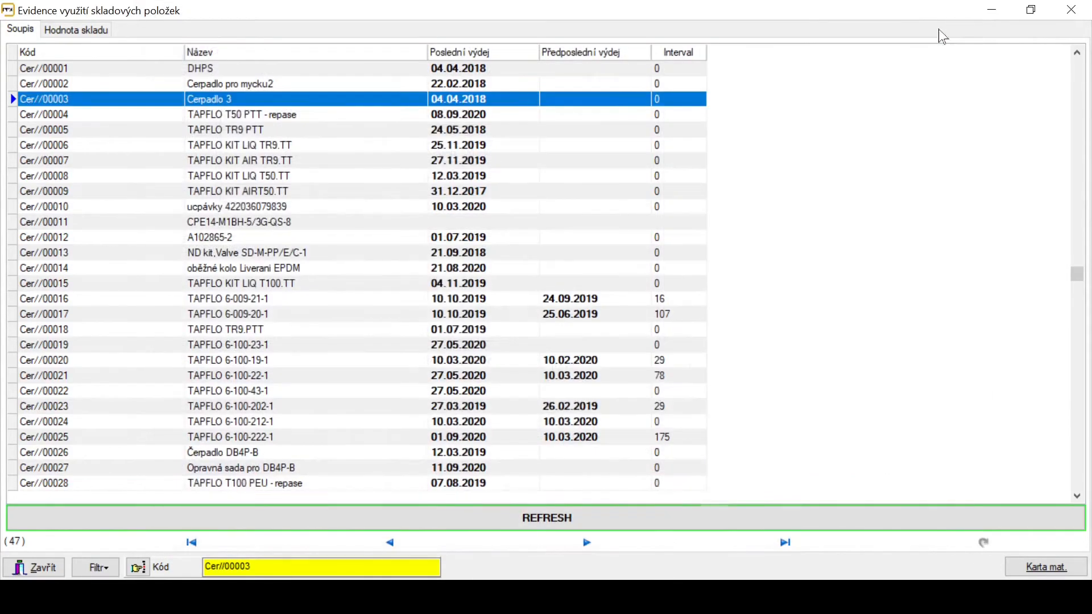
Check the stock value by category once more and close the stock item usage overview.
{"action": "left_click", "coordinate": [86, 33]}
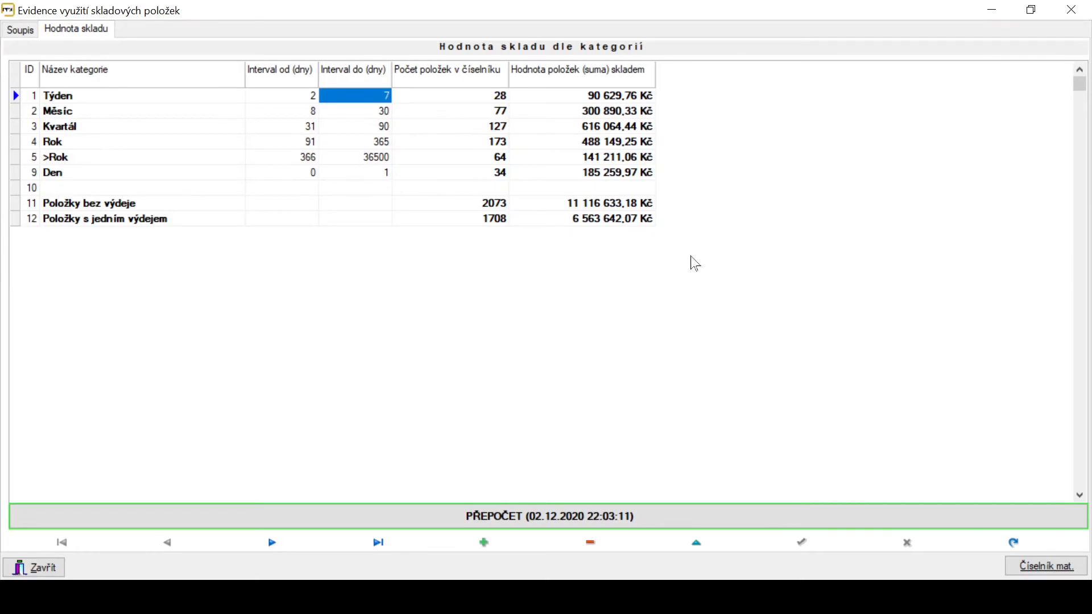
{"action": "left_click", "coordinate": [1072, 9]}
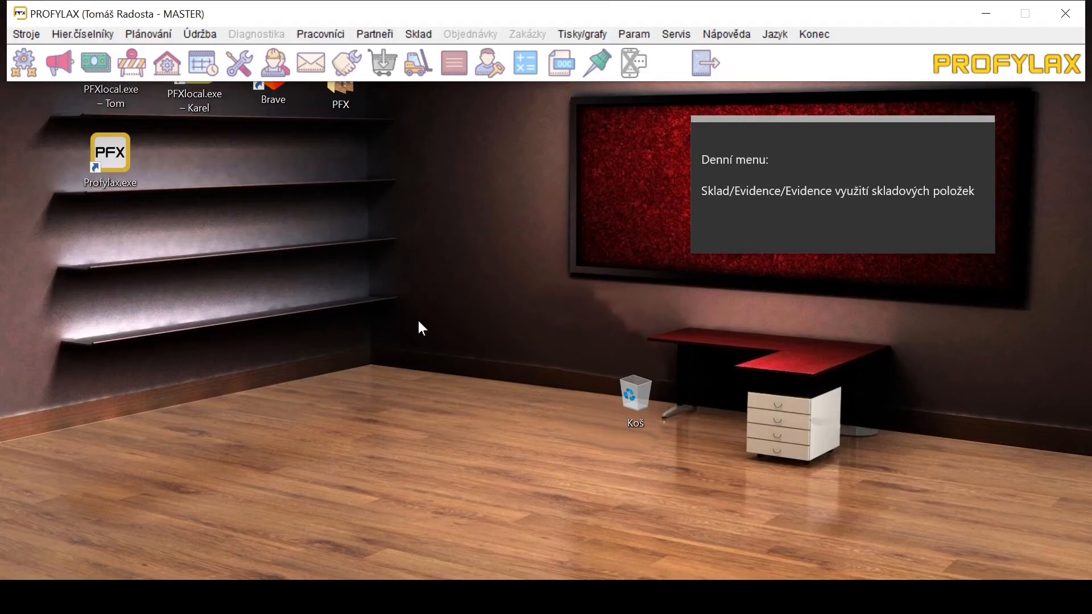